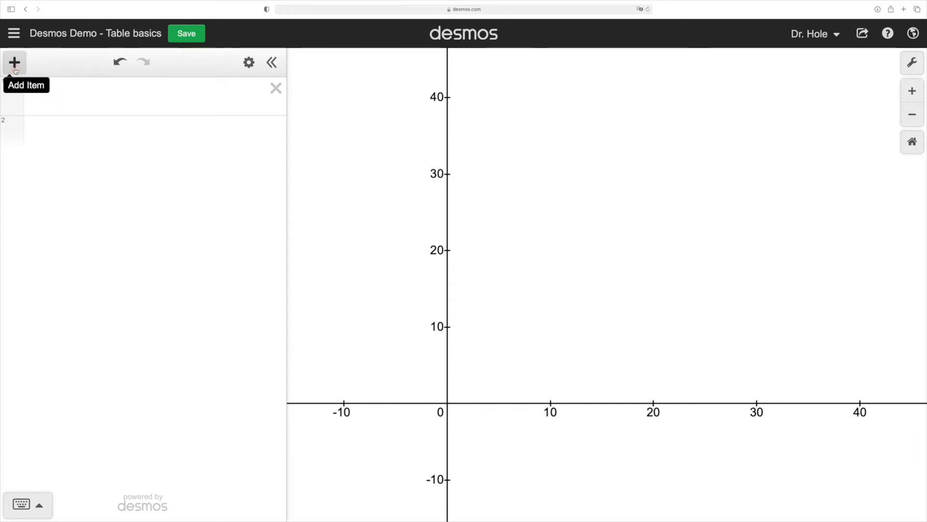
Step: Insert a table and fill its x_1 column with the integers 1 through 11
left_click(15, 70)
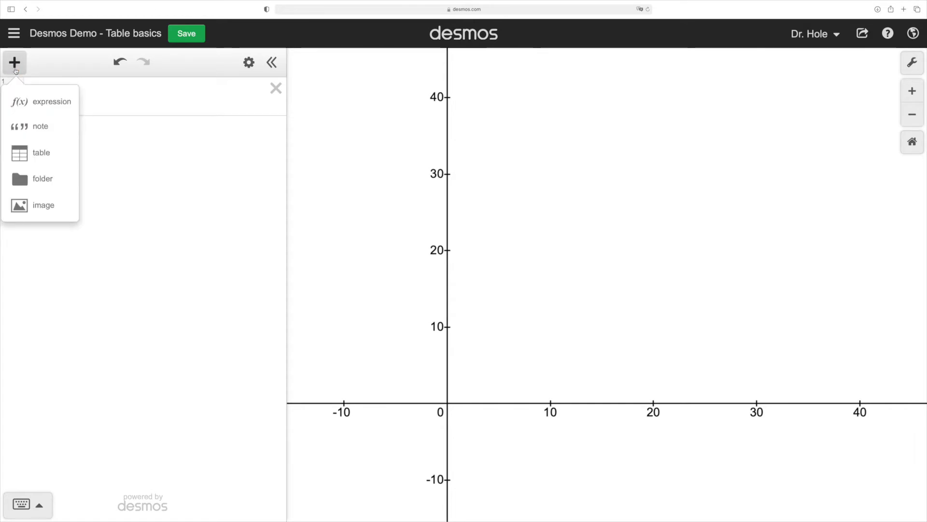
left_click(40, 153)
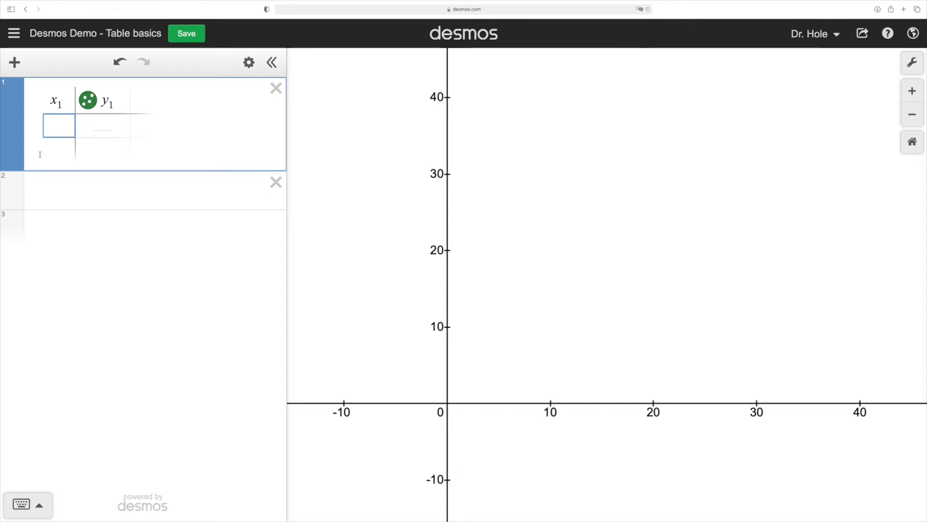
type("1")
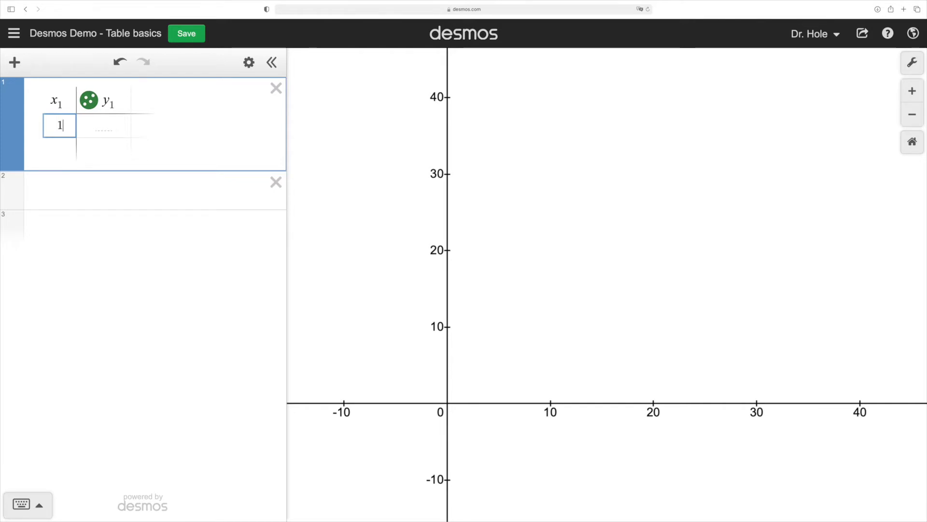
key("Return")
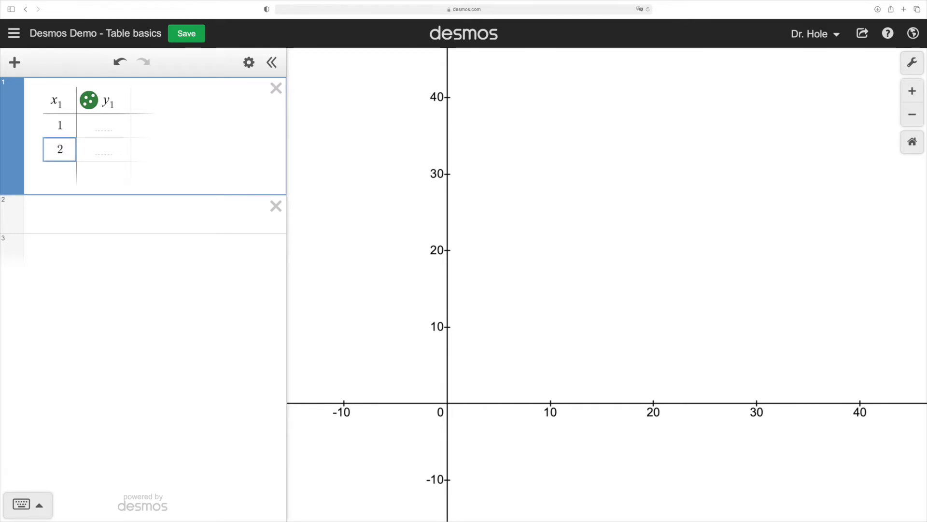
key("Return")
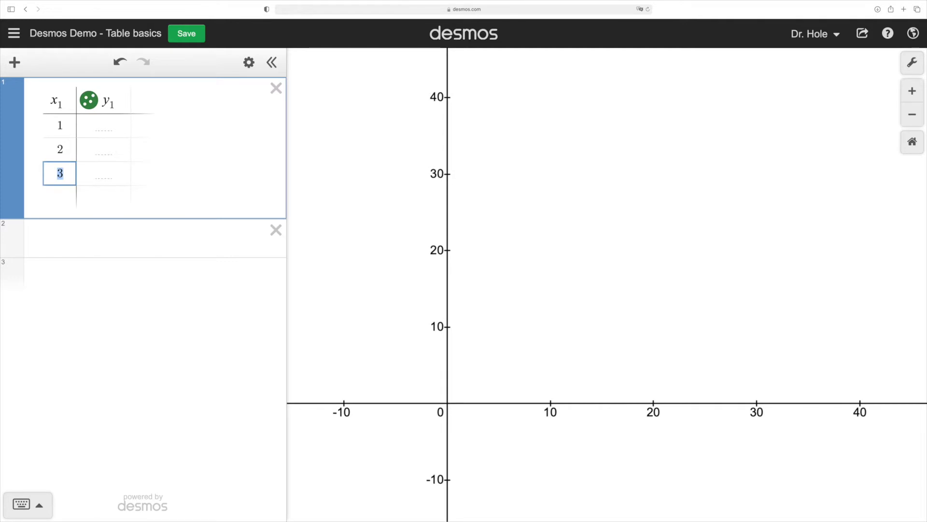
key("Return")
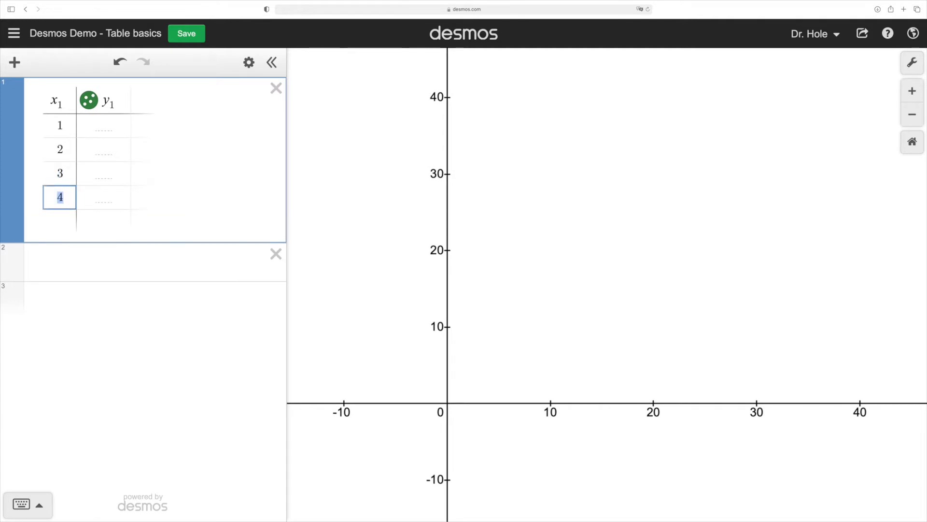
key("Return")
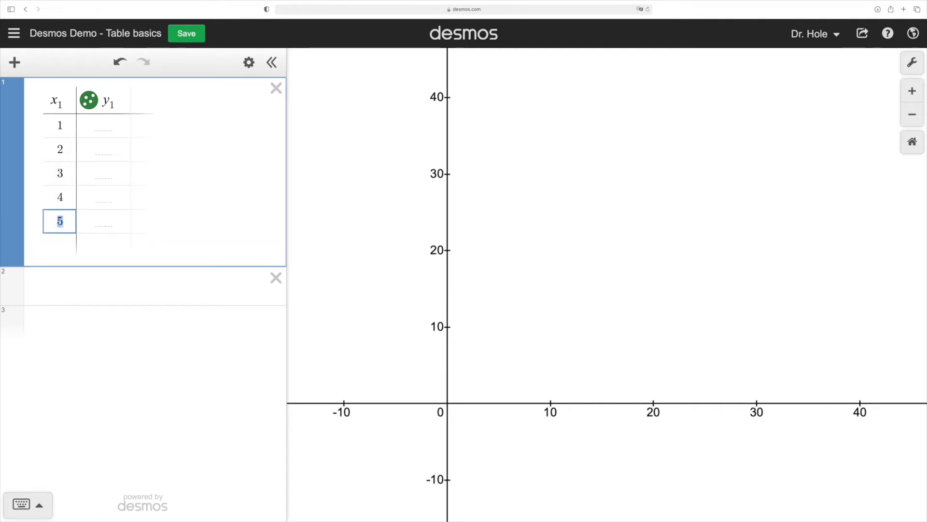
key("Return")
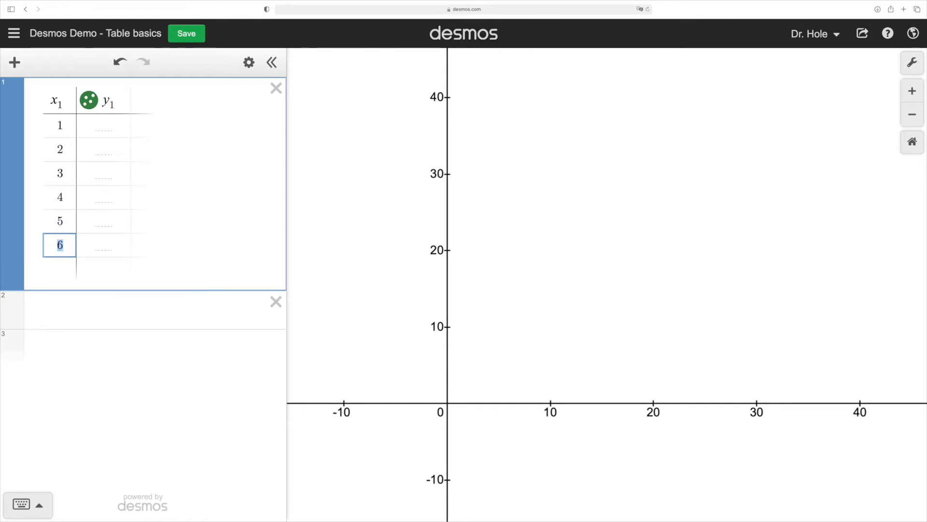
key("Return")
key("Return")
key("Return")
key("Return")
key("Return")
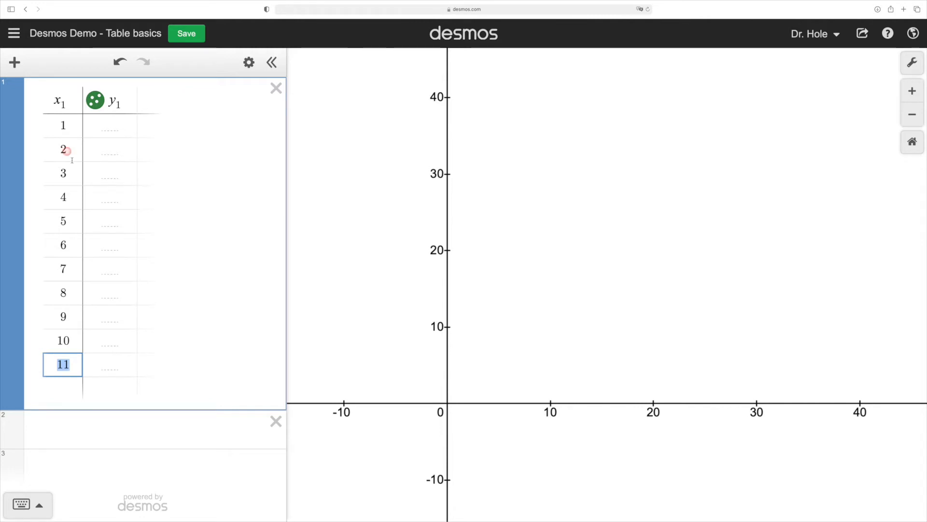
Step: Add the line y = mx + b with sliders for both parameters, setting m to −1 and b to 5.3
left_click(93, 419)
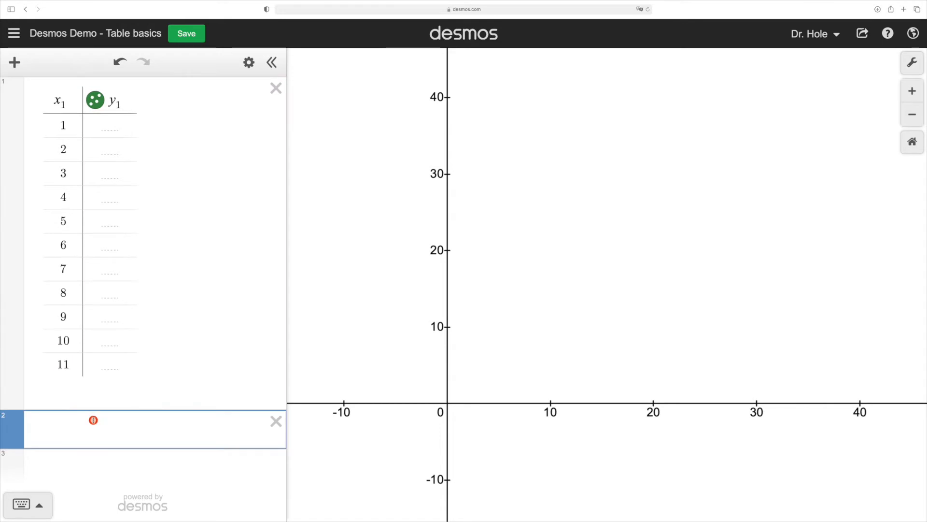
type("y=mx+b")
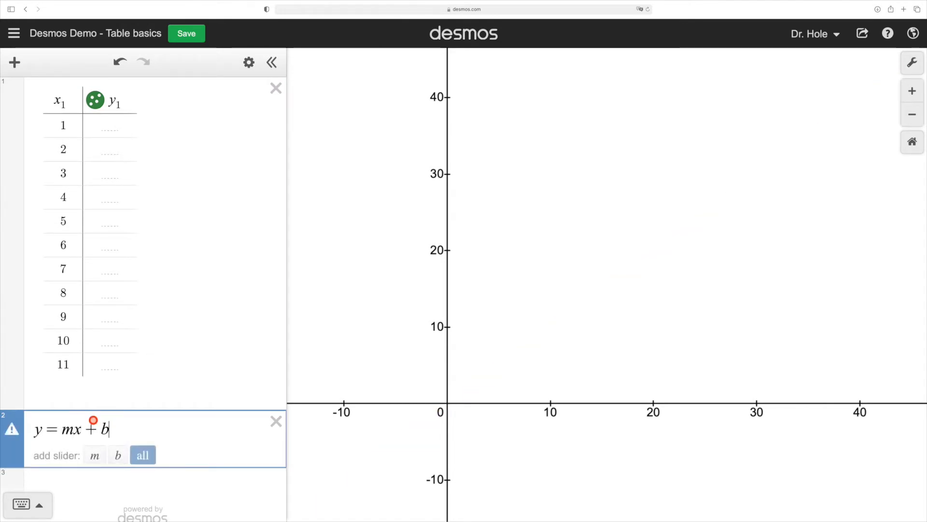
left_click(137, 454)
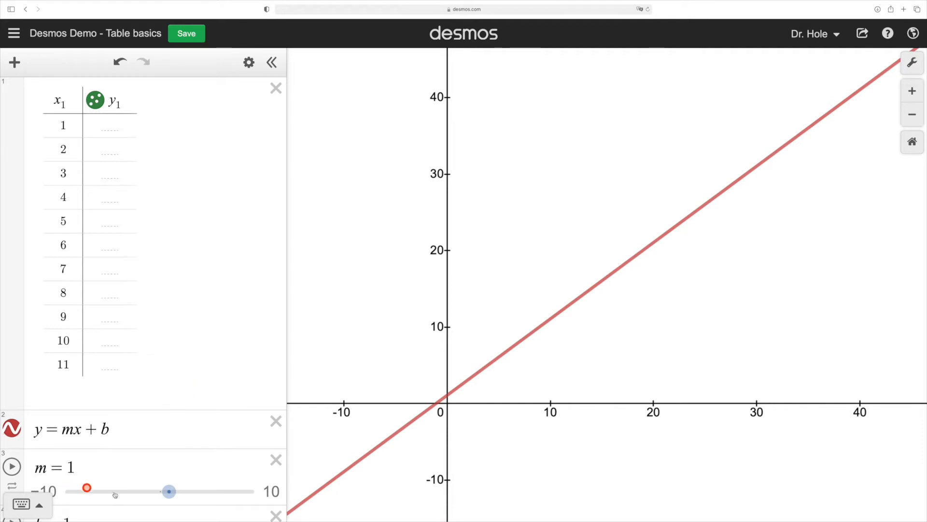
left_click_drag(169, 492, 207, 470)
scroll(151, 488, "down", 3)
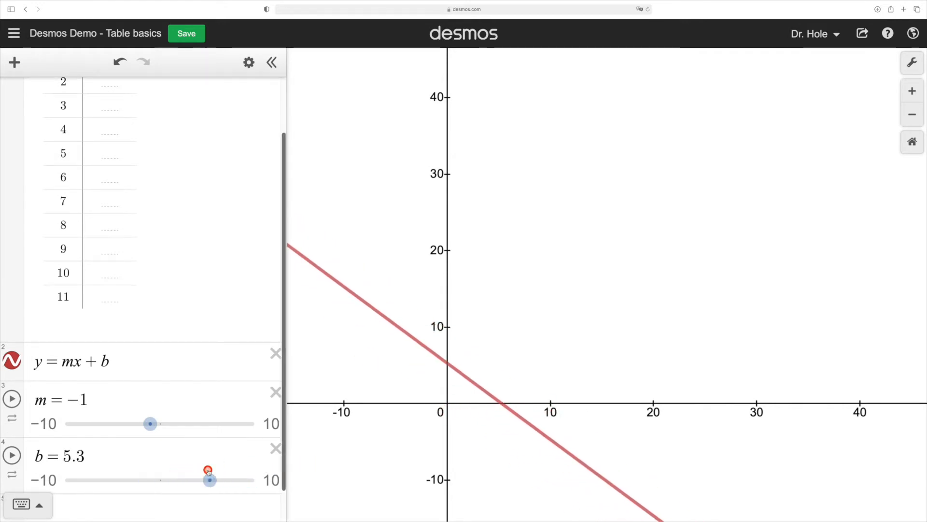
Step: Define the table's second column as mx_1 + b
scroll(153, 322, "up", 1)
scroll(153, 322, "up", 3)
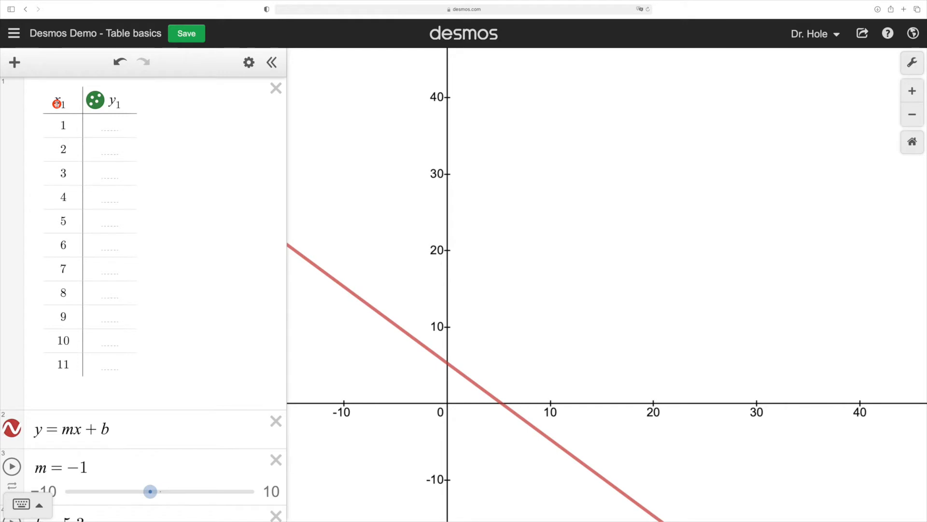
left_click(131, 98)
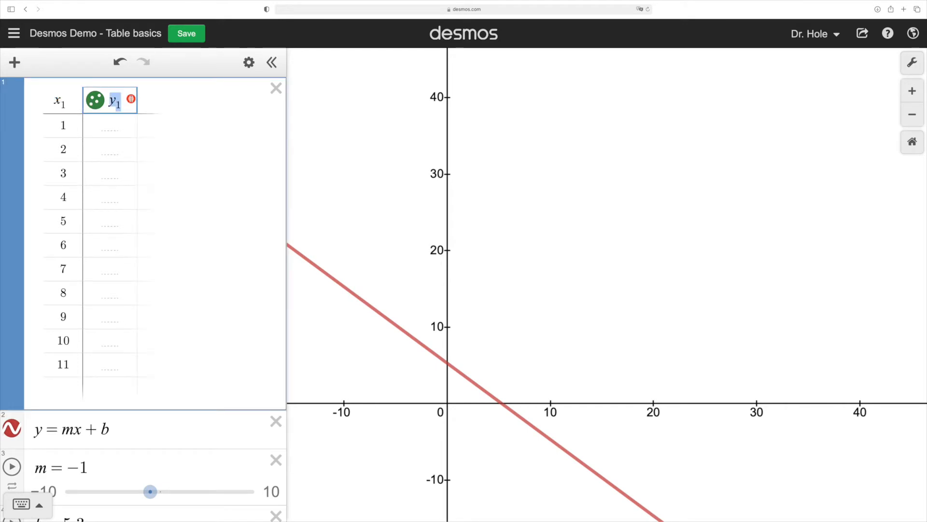
type("mx")
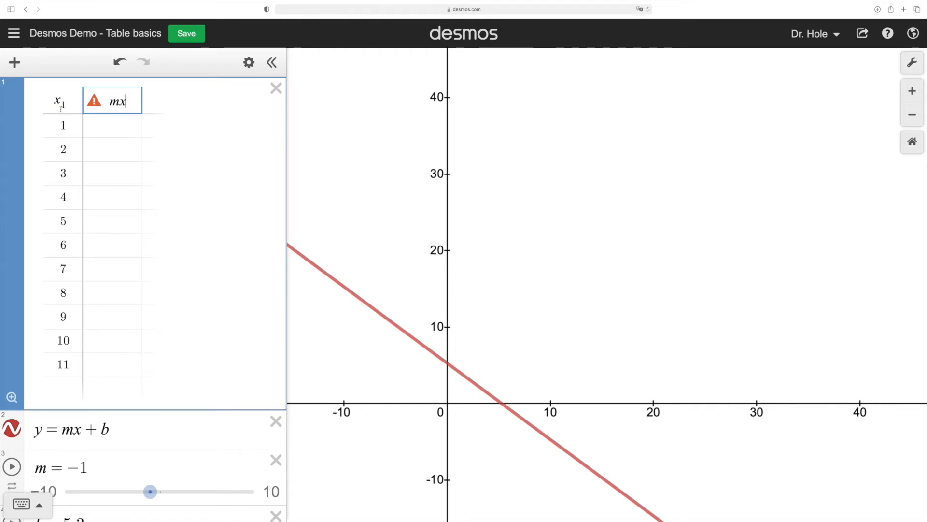
type("1")
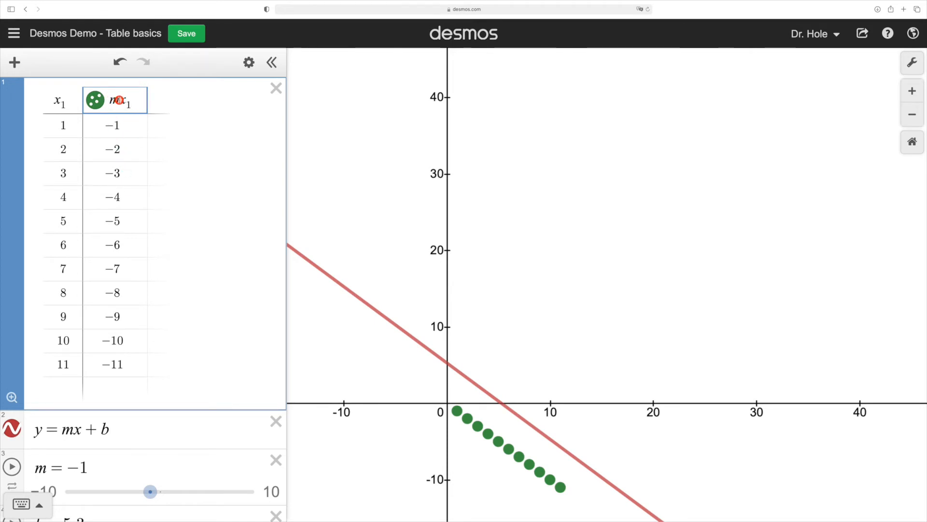
type("+b")
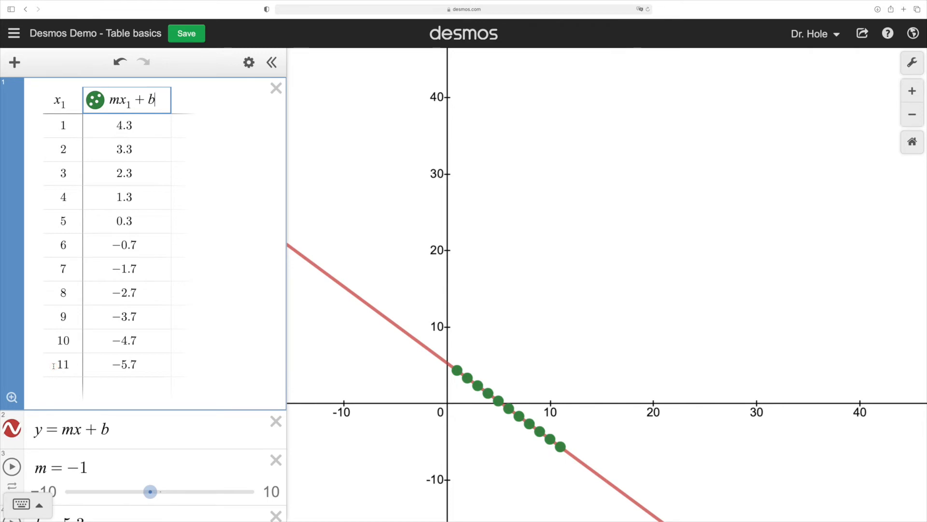
Step: Fit the graph to the table's points and set the slope m to −0.5
left_click(10, 397)
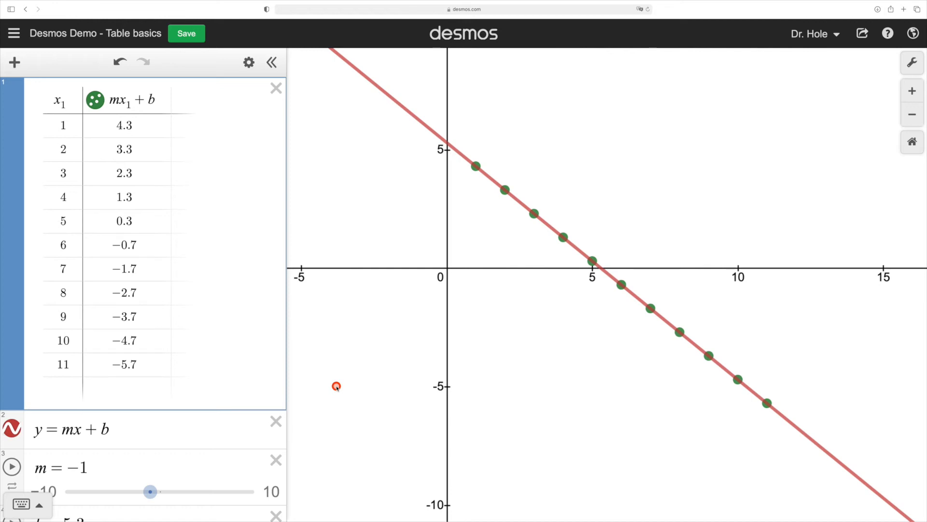
mouse_move(150, 491)
left_mouse_down()
mouse_move(161, 490)
mouse_move(140, 488)
mouse_move(162, 482)
mouse_move(151, 482)
left_mouse_up()
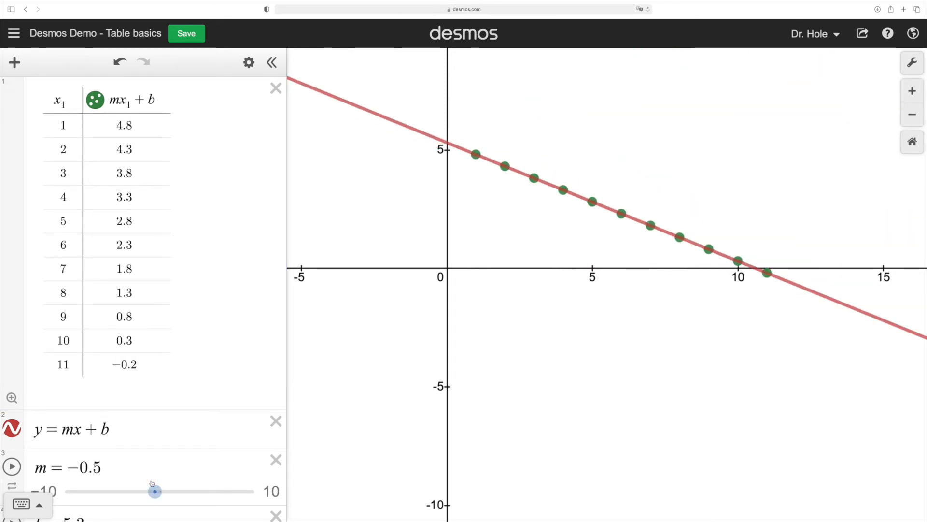
Step: Delete the line equation with its m and b sliders, and redefine the table's second column as 1/x_1
left_click_drag(160, 100, 112, 100)
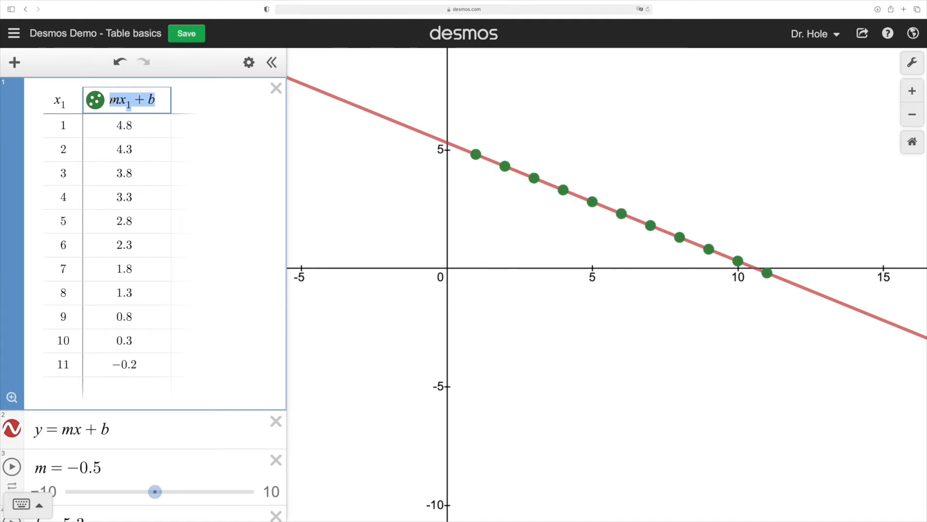
left_click(276, 423)
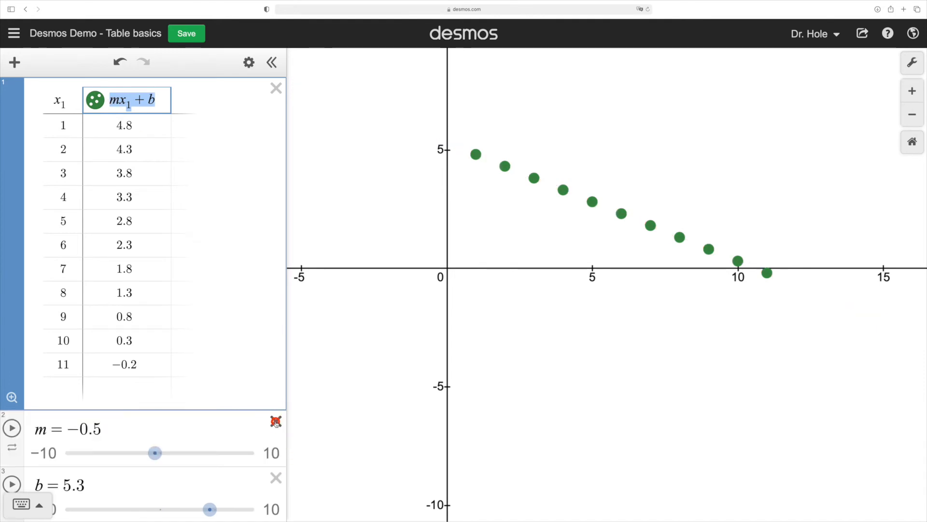
left_click(275, 419)
left_click(276, 419)
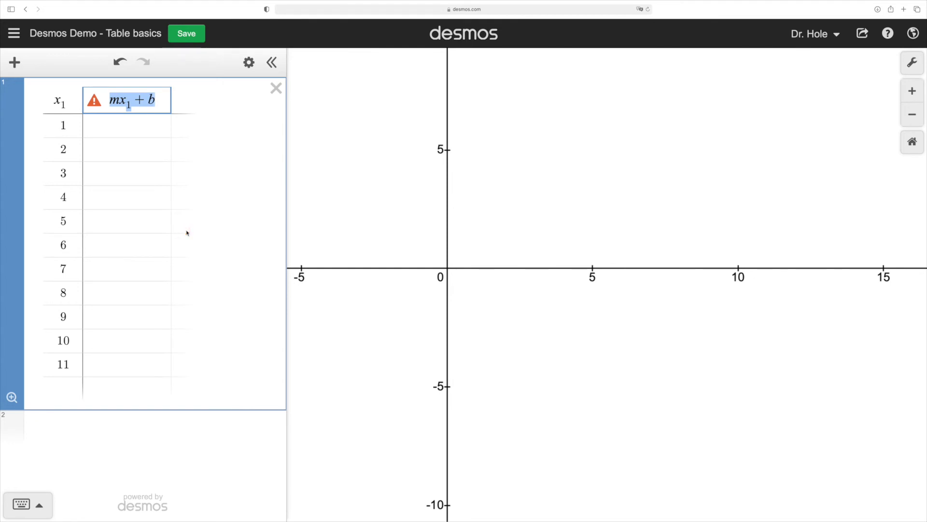
type("1/x1")
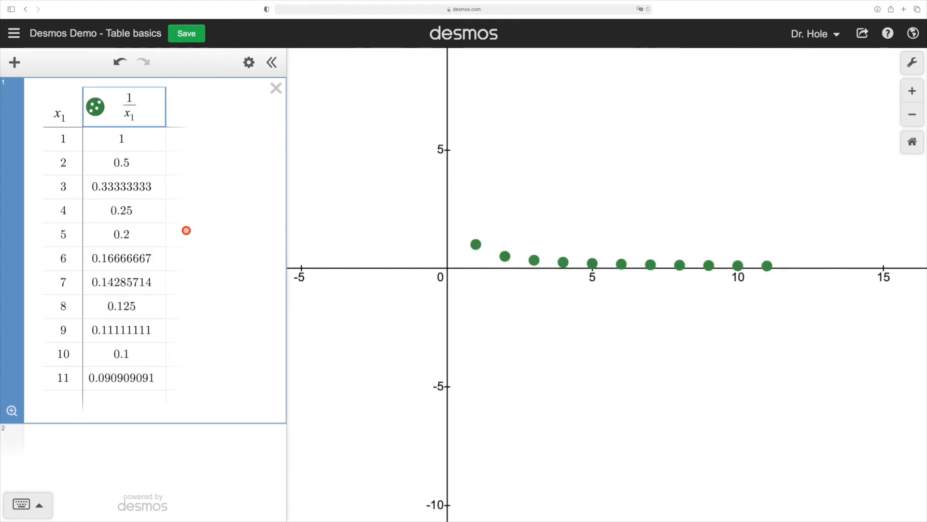
Step: Graph y = 1/x below the table with the view fitted to the table's points, and hide the curve
left_click(182, 436)
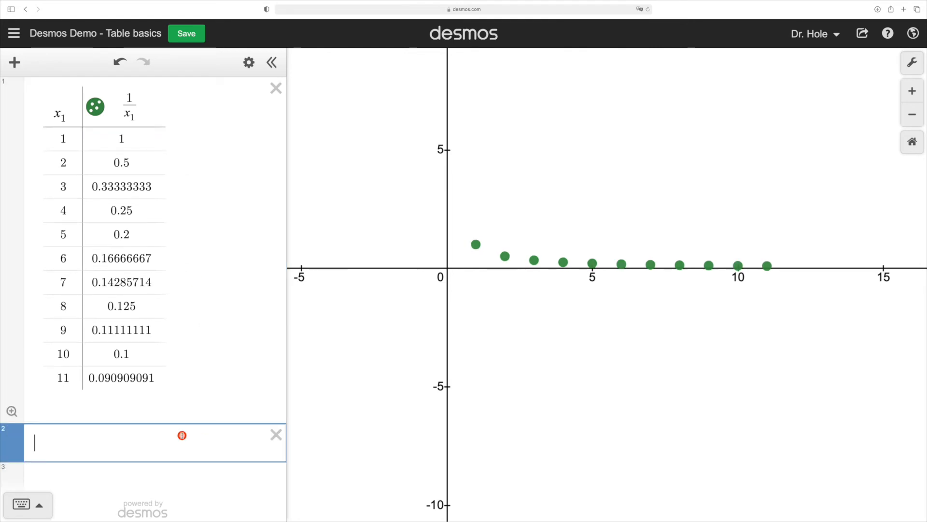
type("y=1/x")
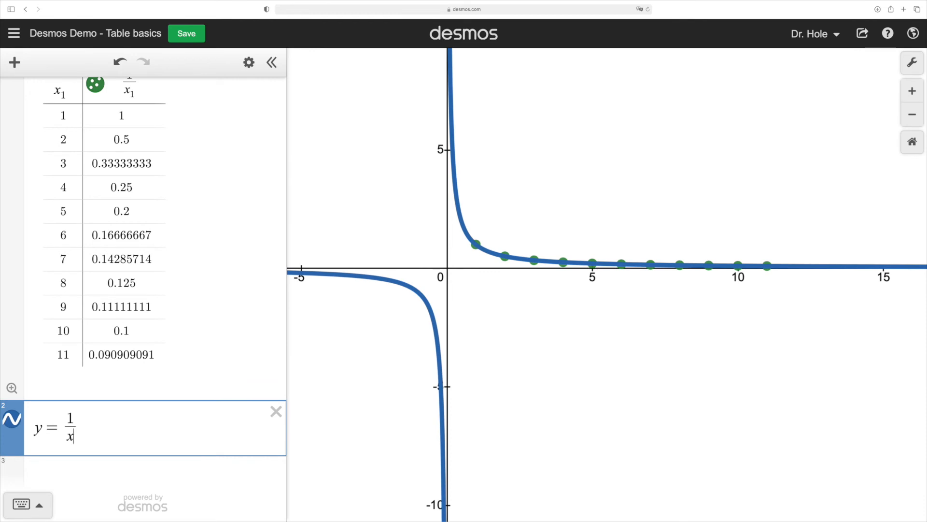
left_click(11, 388)
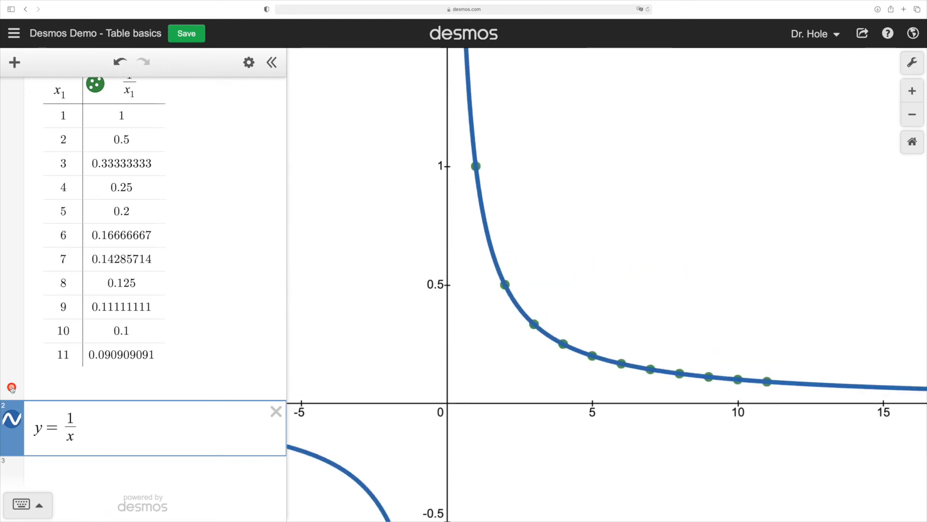
left_click(12, 417)
Step: Redefine the table's second column as the sum of 1/n from n = 1 to x_1, and fit the graph to its points
scroll(111, 150, "up", 1)
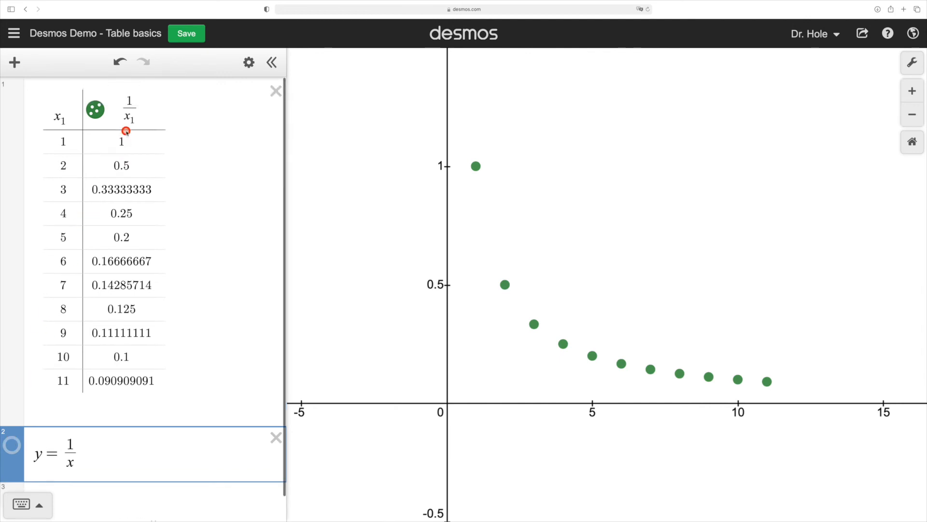
left_click(132, 103)
left_click_drag(131, 102, 127, 105)
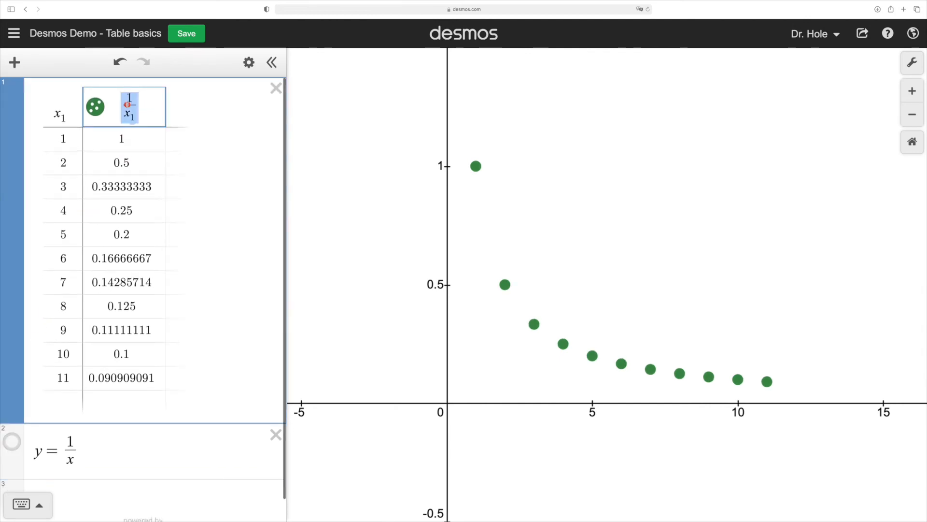
type("sum")
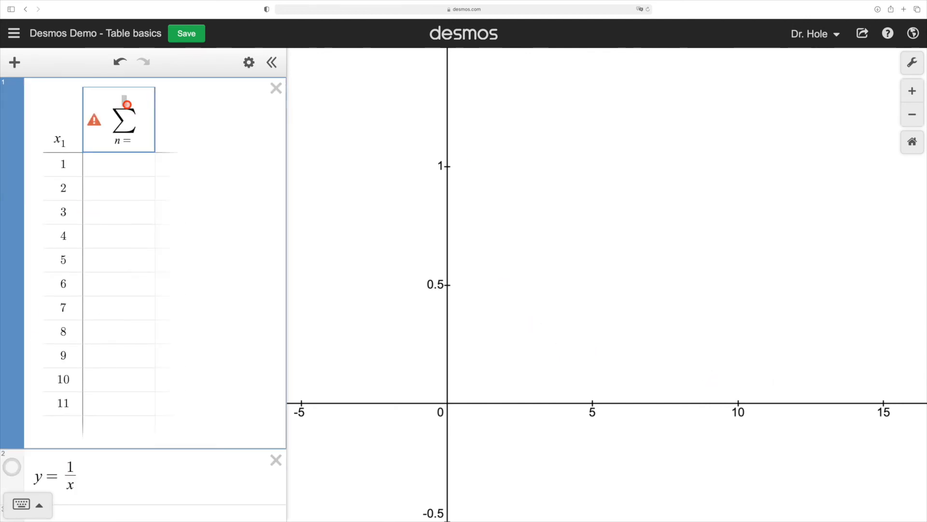
type("1")
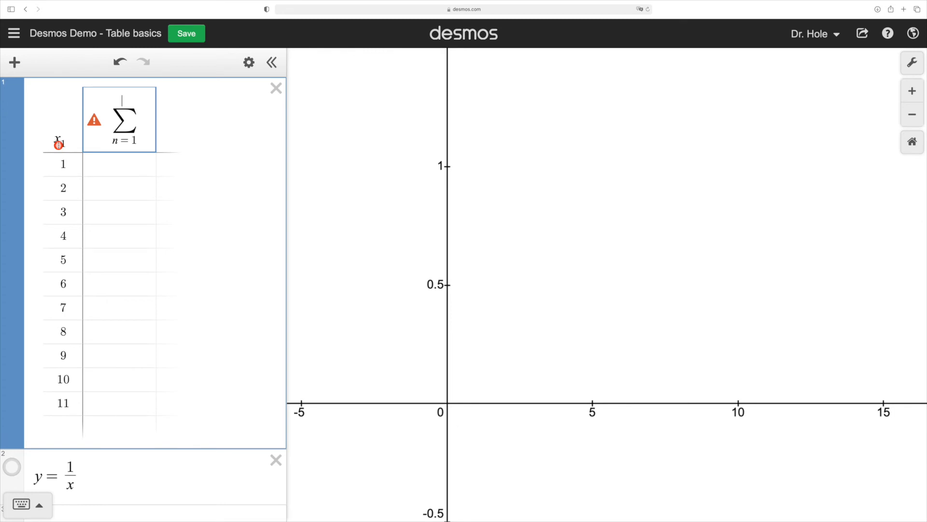
type("x_1")
left_click(141, 123)
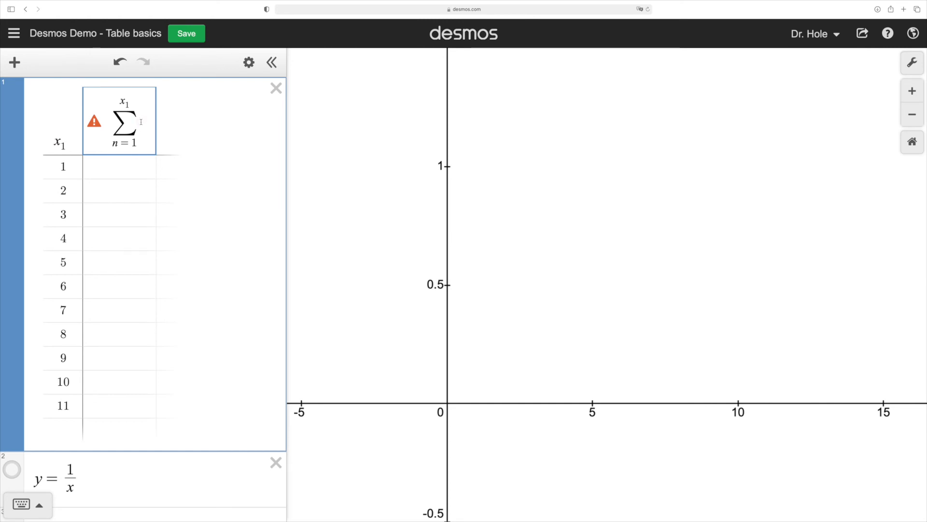
type("1/")
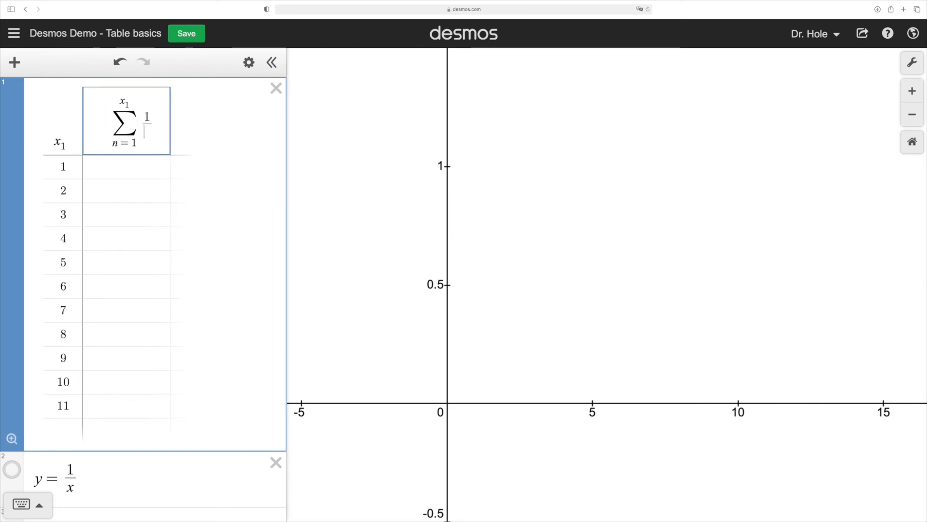
type("n")
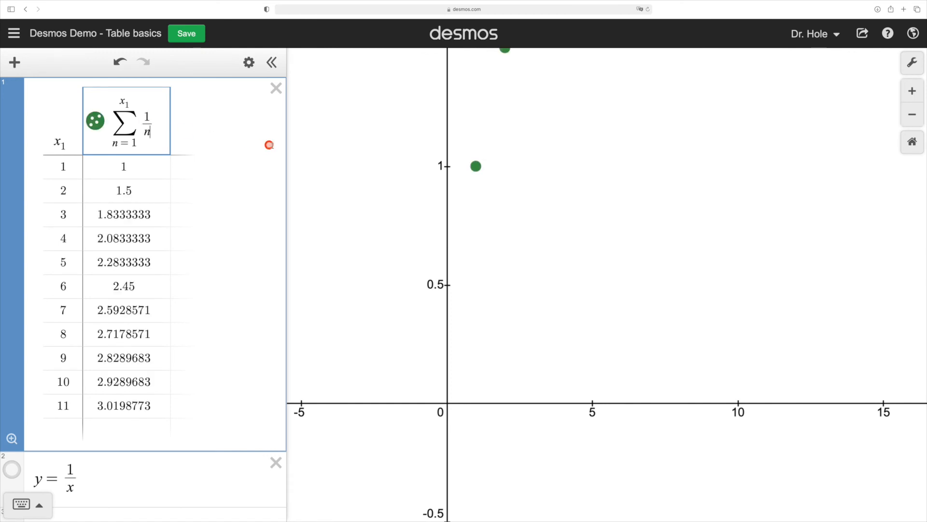
left_click(12, 439)
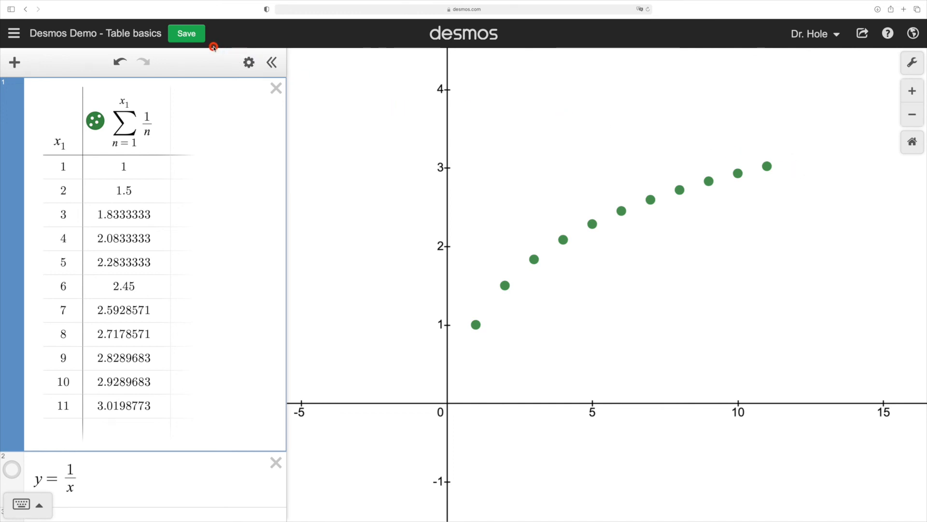
Step: Save the graph and open its sharing options, closing them when done
left_click(190, 39)
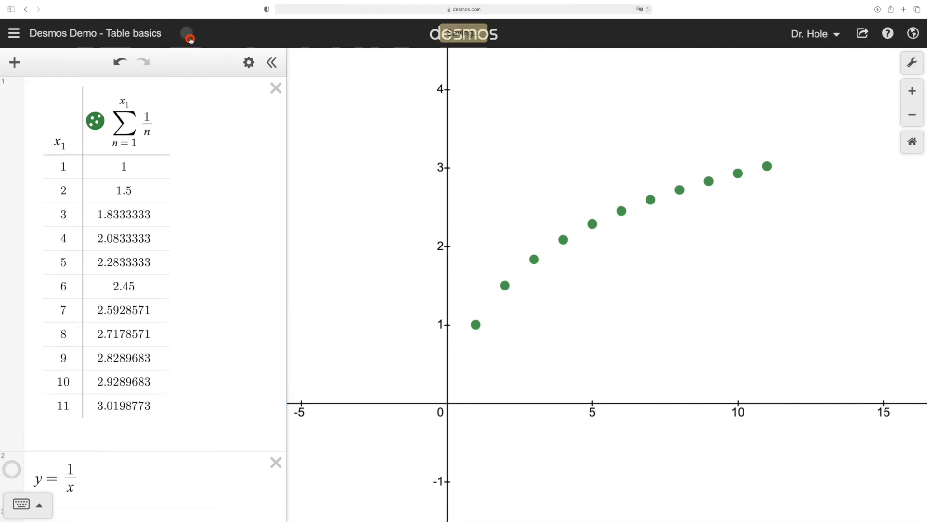
left_click(858, 38)
left_click(892, 112)
left_click(604, 123)
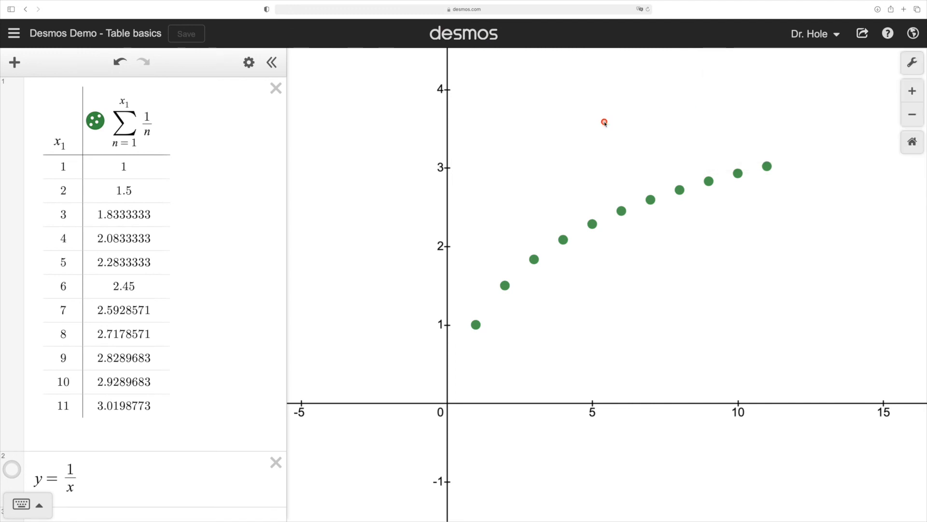